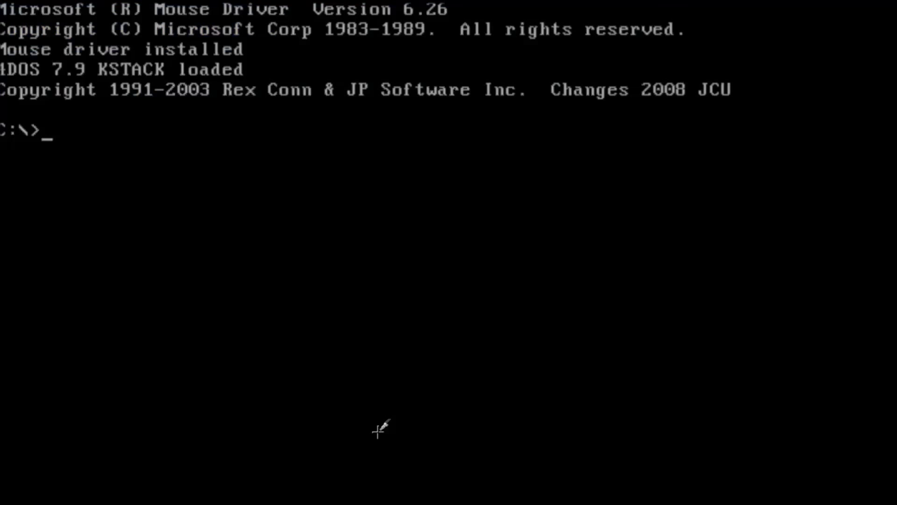
{"action": "type", "text": "d"}
{"action": "type", "text": "ir"}
List C:\ at the 4DOS prompt, then launch a Windows 2000 Command Prompt from Accessories
{"action": "key", "text": "Return"}
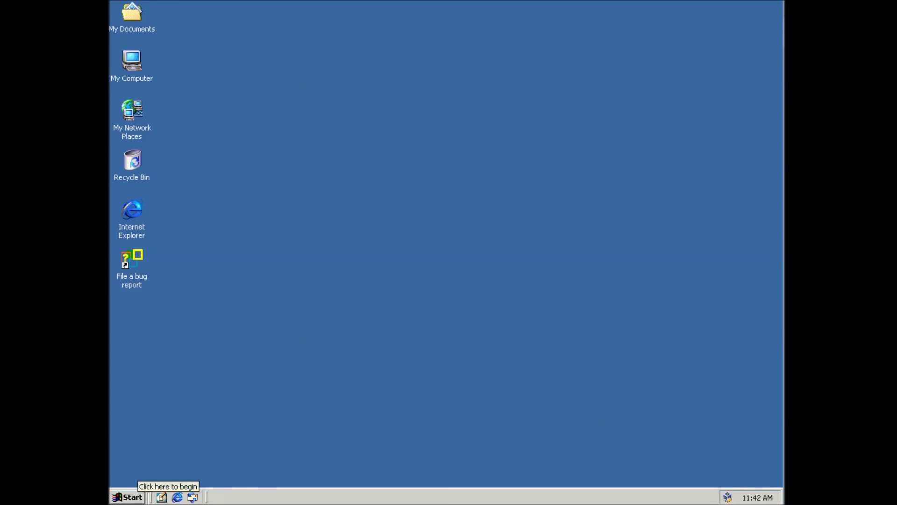
{"action": "left_click", "coordinate": [128, 497]}
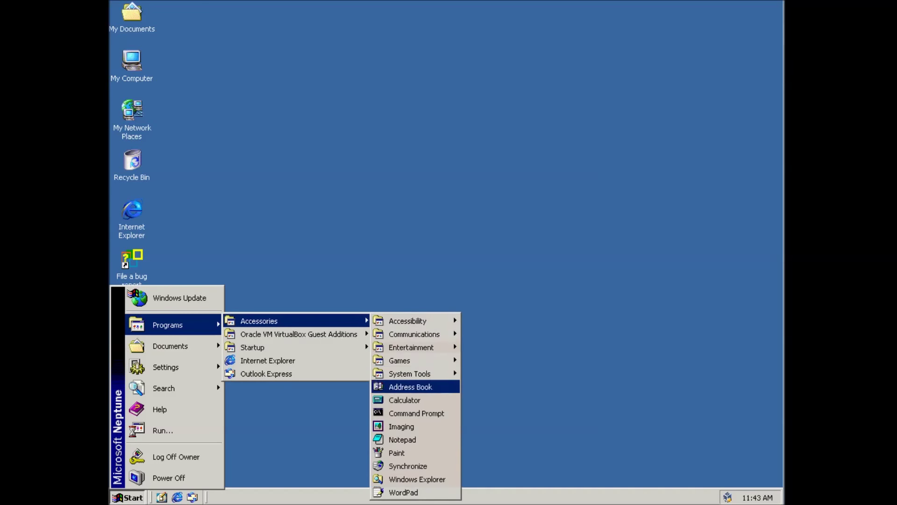
{"action": "key", "text": "Return"}
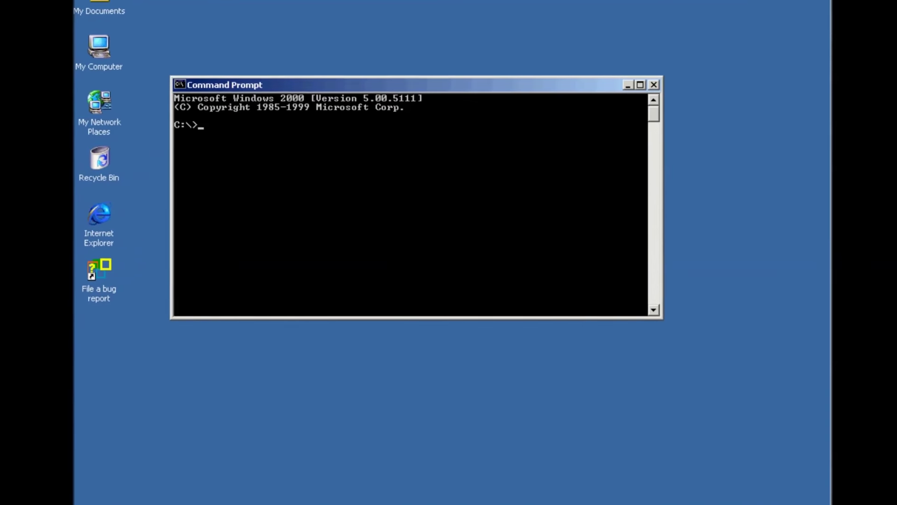
{"action": "type", "text": "ver"}
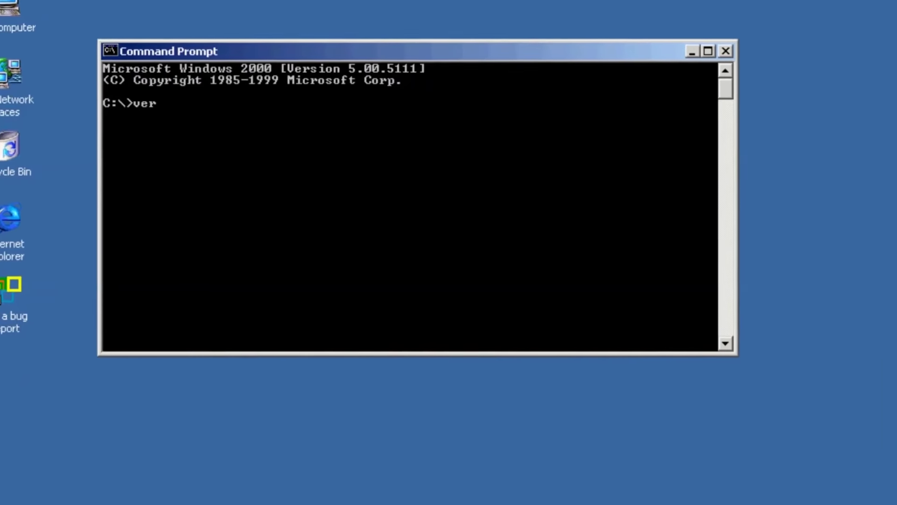
Run ver, dir and attrib on C:\, try md games, then change into C:\games
{"action": "key", "text": "Return"}
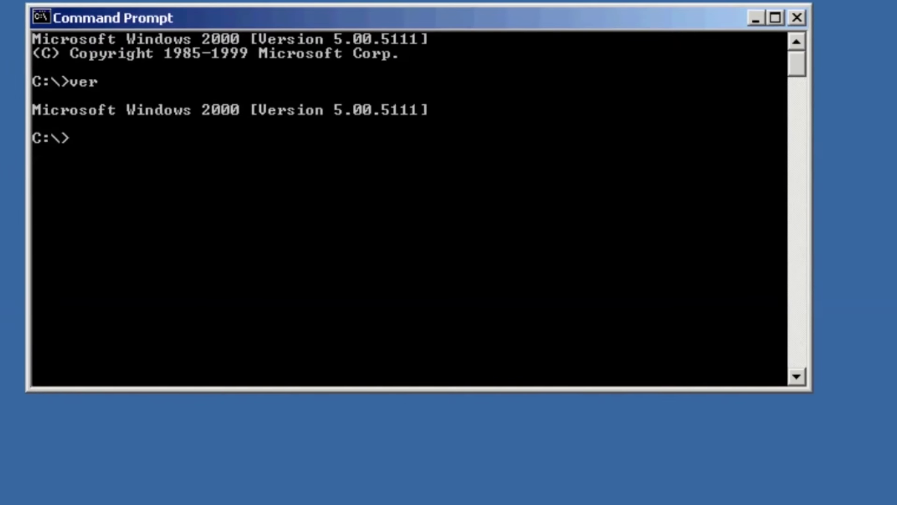
{"action": "type", "text": "dir"}
{"action": "key", "text": "Return"}
{"action": "type", "text": "a"}
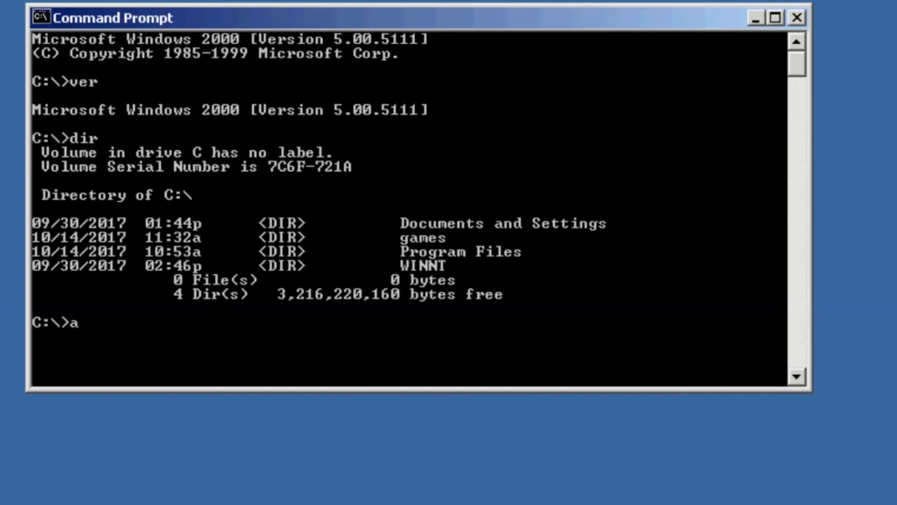
{"action": "type", "text": "ttrib"}
{"action": "key", "text": "Return"}
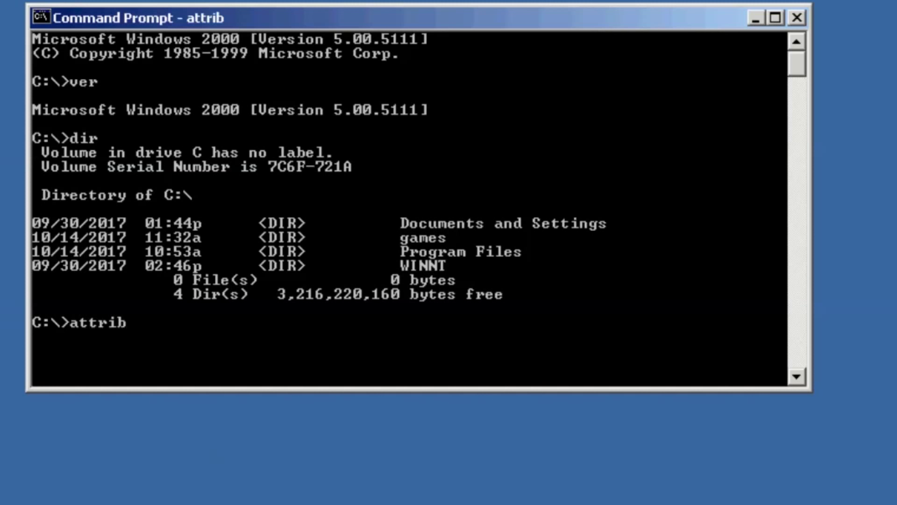
{"action": "type", "text": "md"}
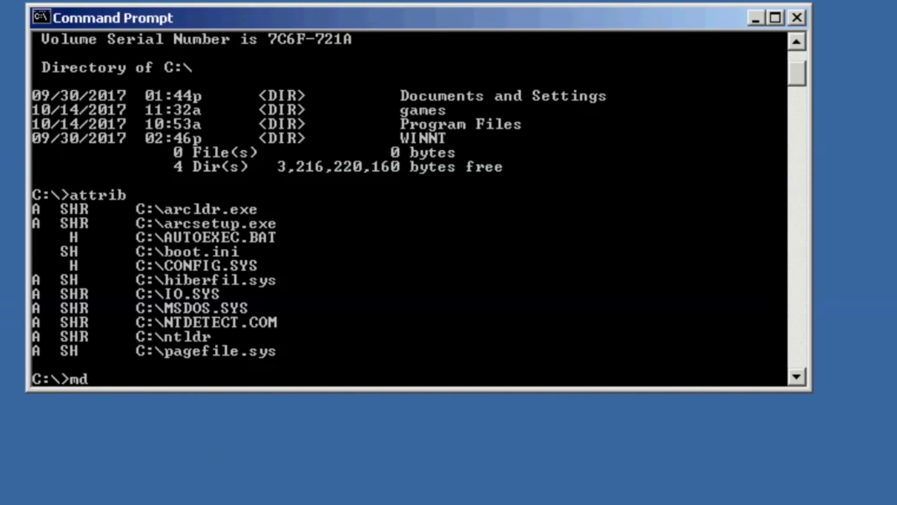
{"action": "type", "text": " games"}
{"action": "key", "text": "Return"}
{"action": "type", "text": "cd games"}
{"action": "key", "text": "Return"}
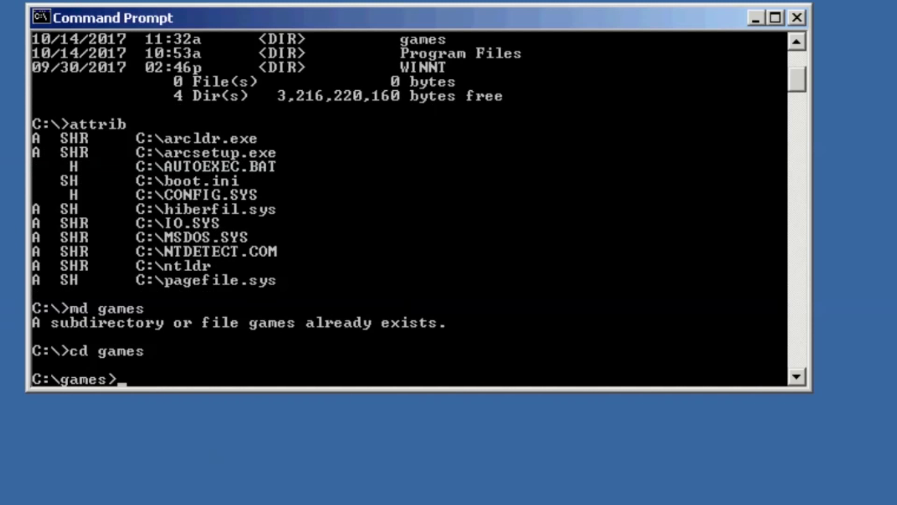
{"action": "type", "text": "copy con "}
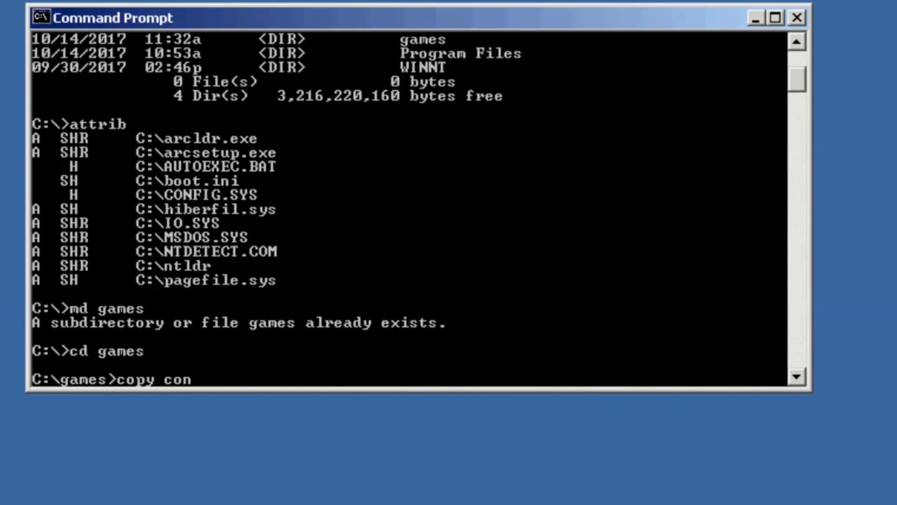
{"action": "type", "text": "games."}
{"action": "type", "text": "txt"}
Enter the line 'This is a folder for games' into games.txt with copy con
{"action": "key", "text": "Return"}
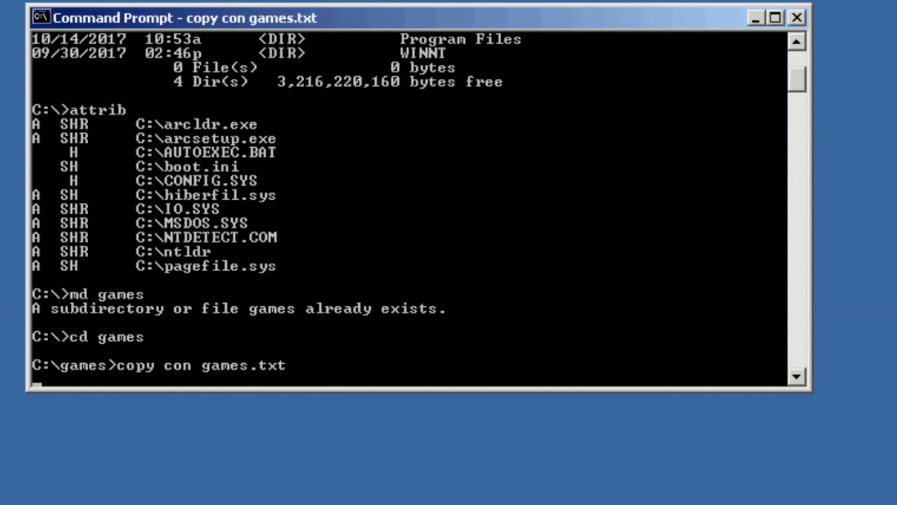
{"action": "type", "text": "This is a "}
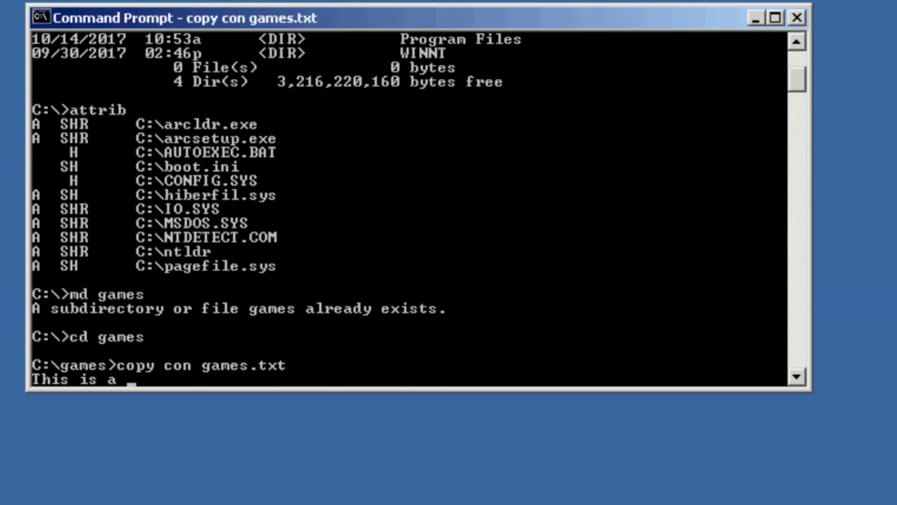
{"action": "type", "text": "folder fo"}
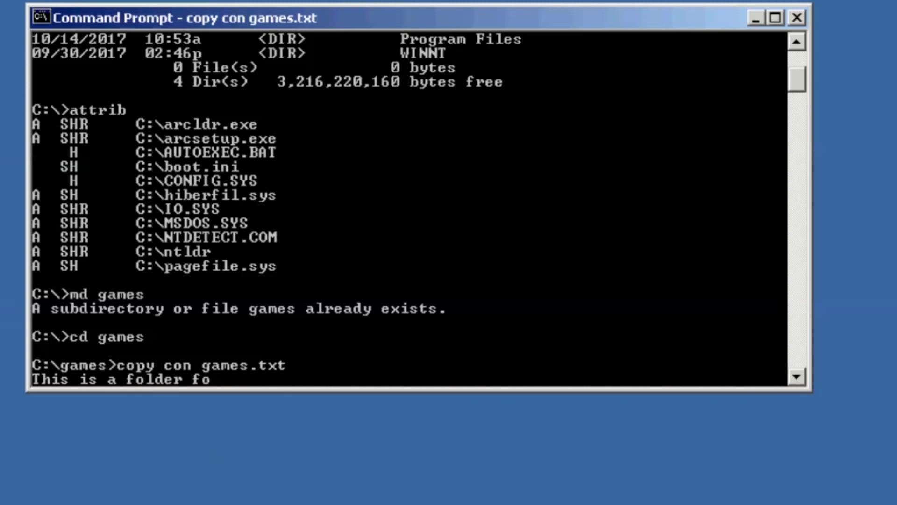
{"action": "type", "text": "r games"}
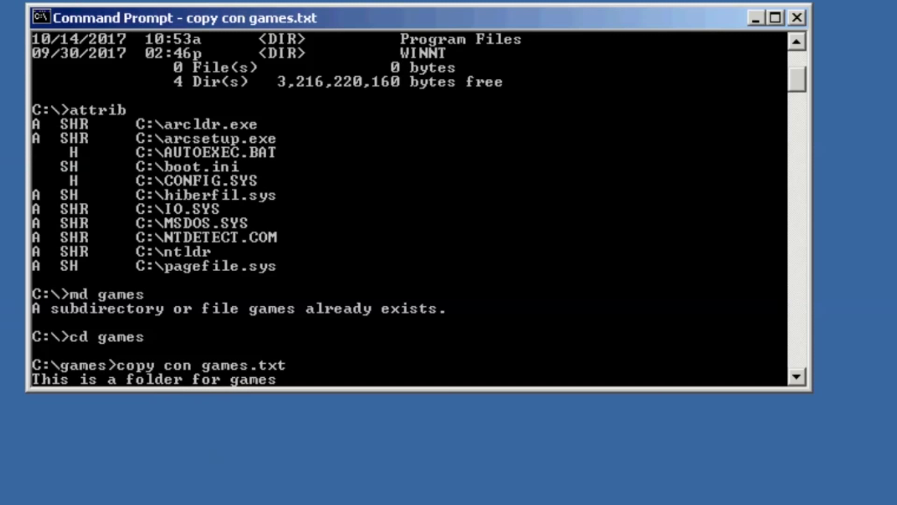
{"action": "key", "text": "Return"}
{"action": "key", "text": "ctrl+z"}
{"action": "key", "text": "Return"}
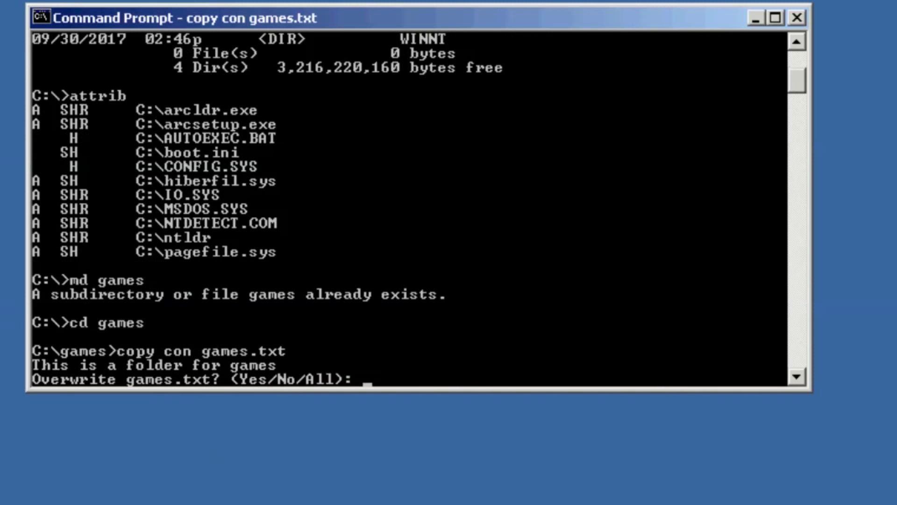
{"action": "type", "text": "y"}
{"action": "key", "text": "Return"}
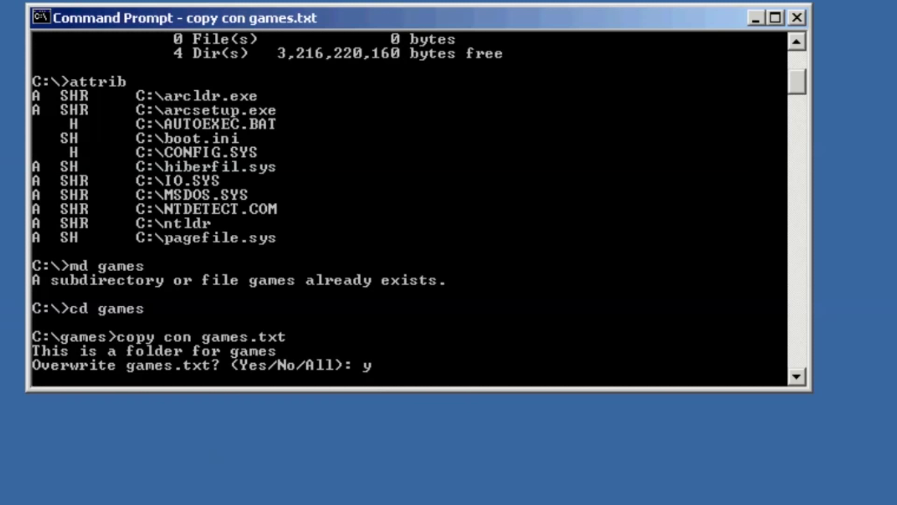
Save games.txt and list C:\games, confirming the 28-byte file
{"action": "key", "text": "ctrl+z"}
{"action": "key", "text": "Return"}
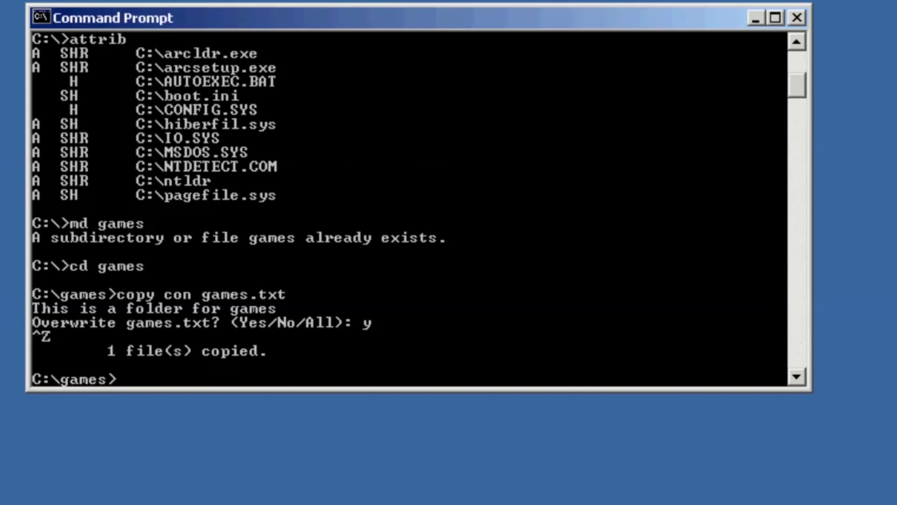
{"action": "type", "text": "dir"}
{"action": "key", "text": "Return"}
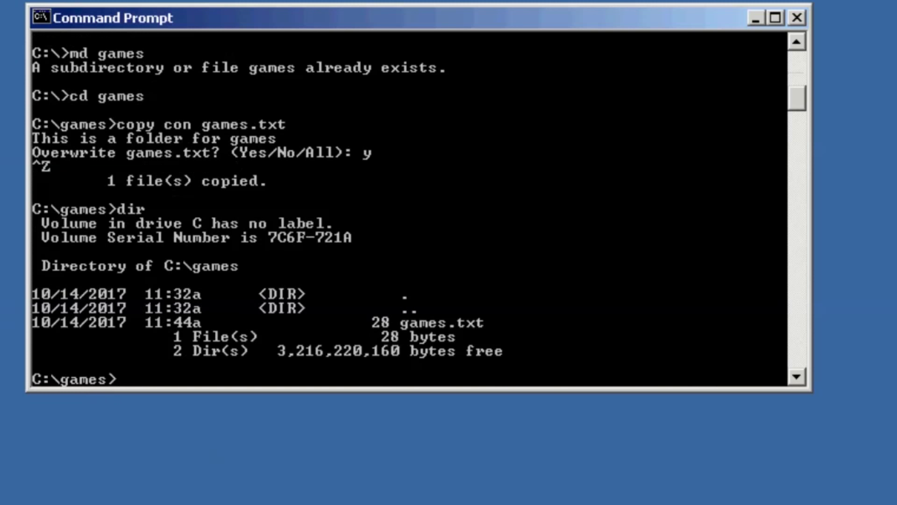